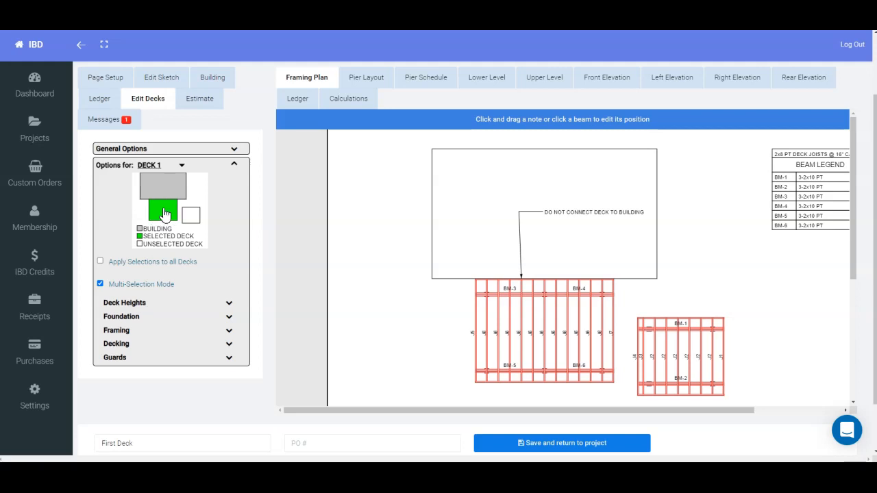
Switch to Deck 2 and back to Deck 1, and review Deck 1's height off grade and distance from floor settings
click(191, 217)
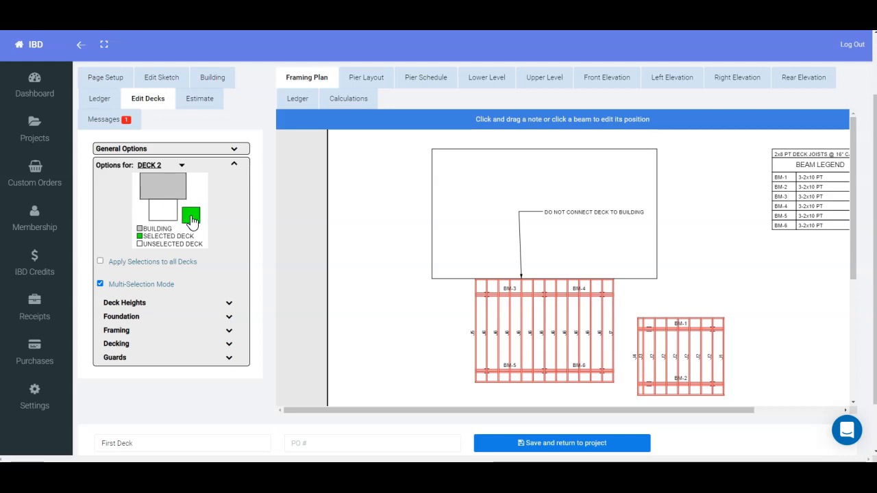
click(170, 215)
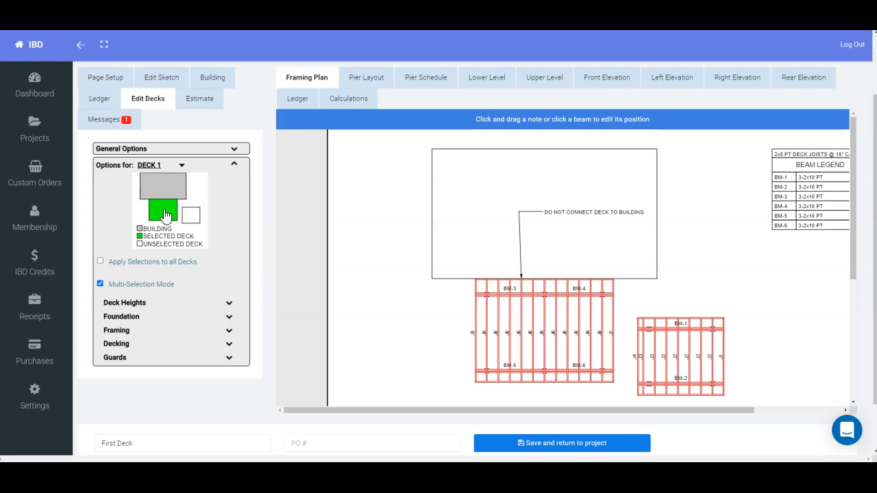
click(229, 305)
scroll(221, 281, down, 1)
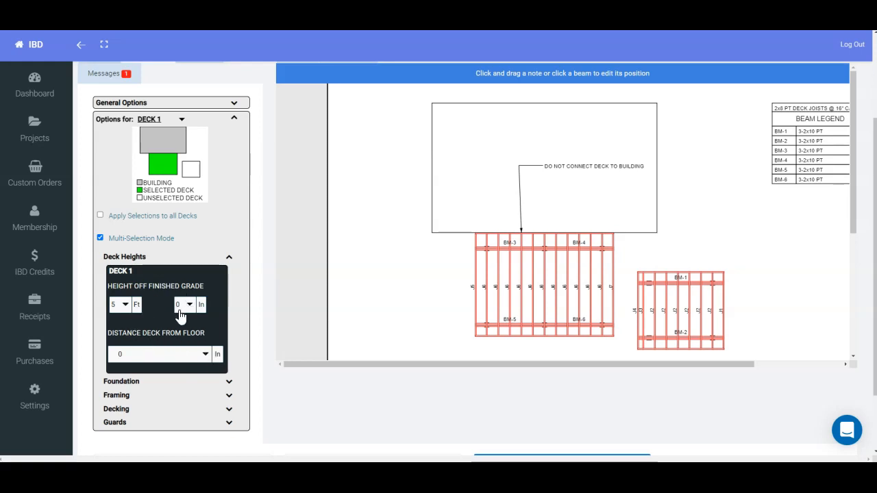
click(228, 258)
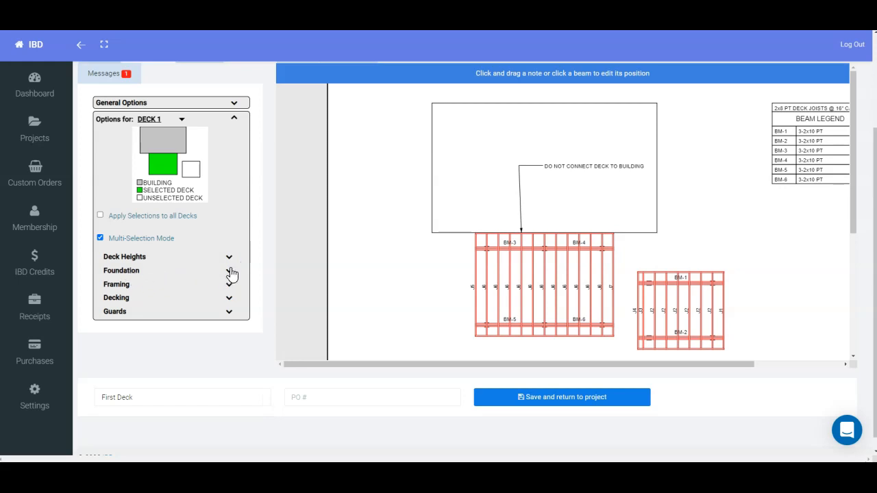
Review the pier types available for Deck 1's foundation, including the restrictions on Titan Anchor and Deck Block
click(230, 272)
scroll(201, 284, down, 1)
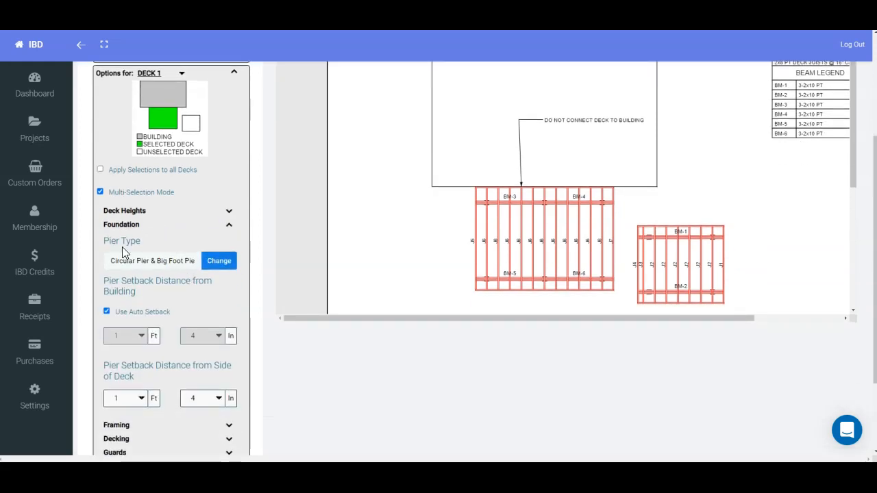
click(218, 261)
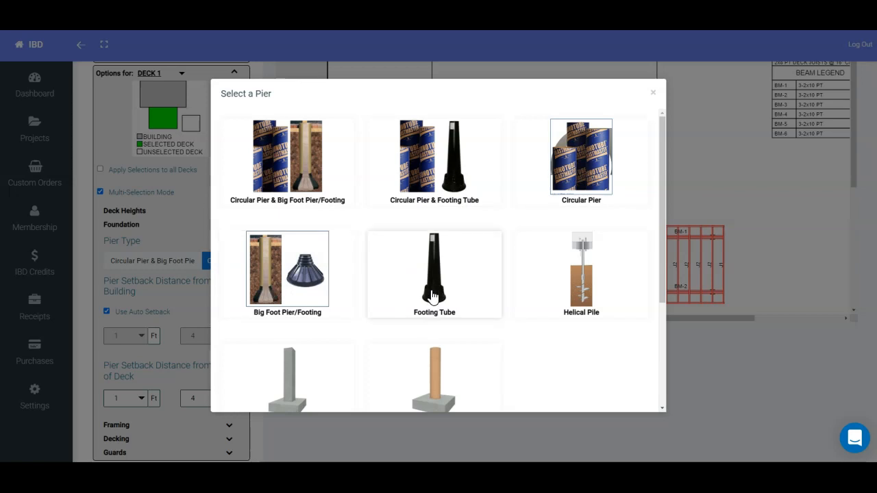
scroll(576, 275, down, 2)
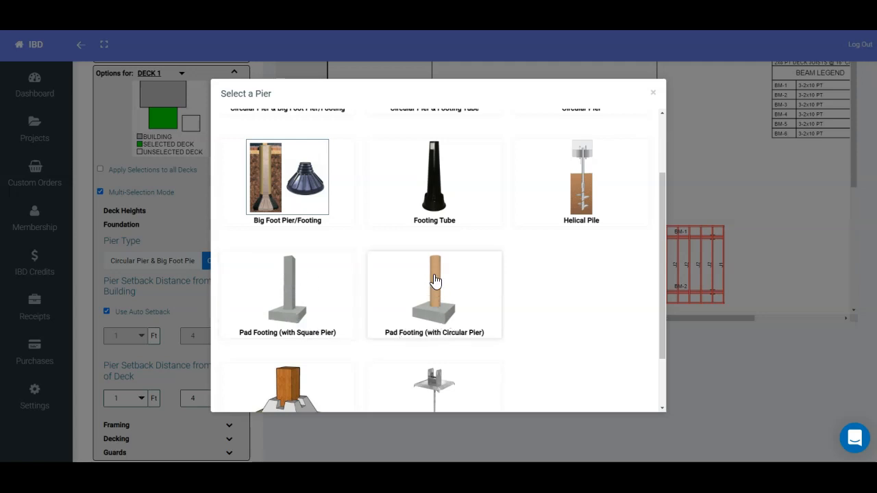
scroll(401, 353, down, 2)
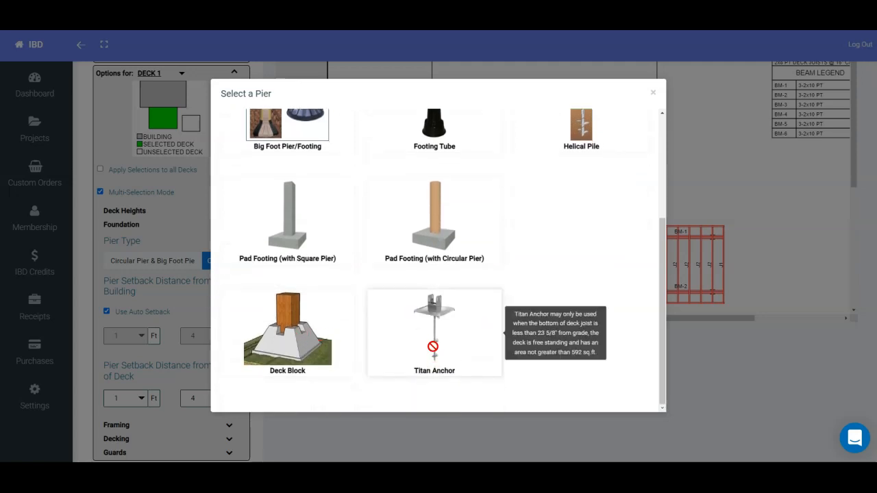
mouse_move(290, 344)
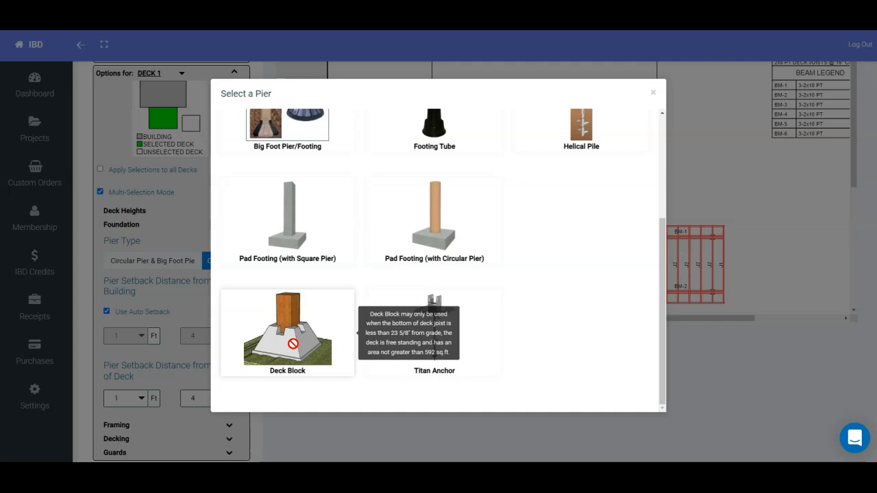
click(654, 93)
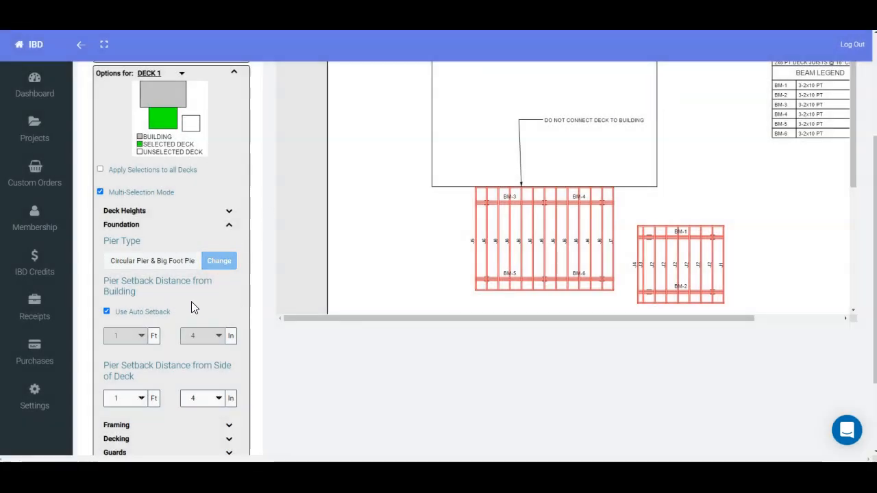
Set the feet value of Deck 1's pier setback from the side of the deck to 3 and save the selections
scroll(198, 279, down, 1)
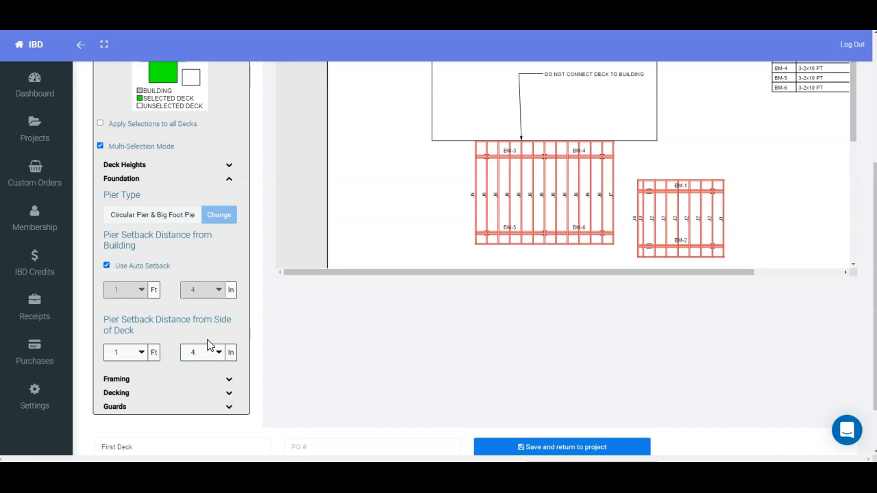
click(142, 352)
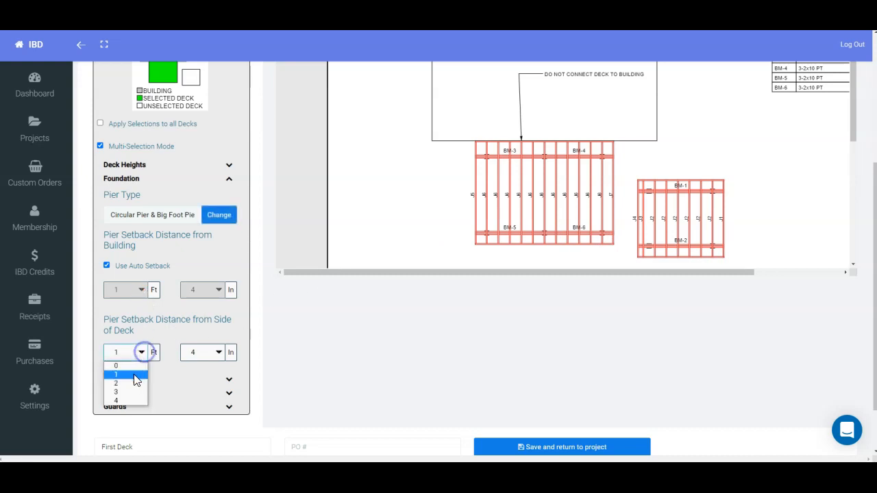
click(122, 393)
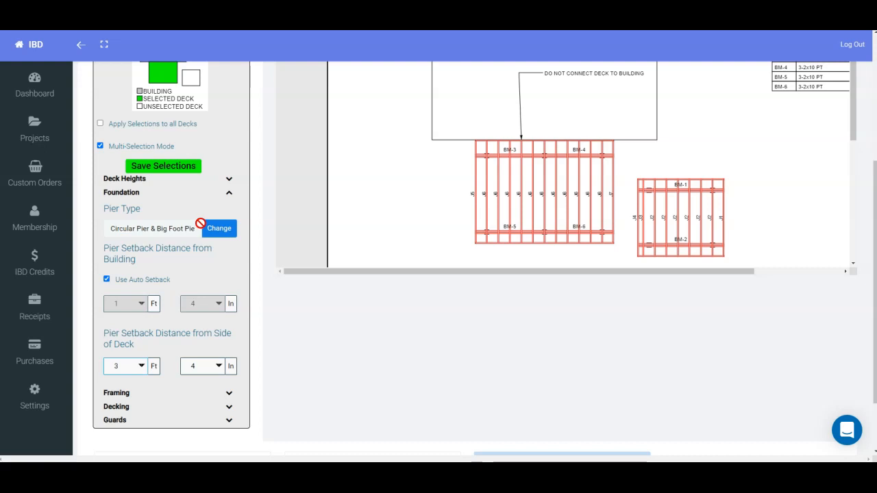
click(165, 167)
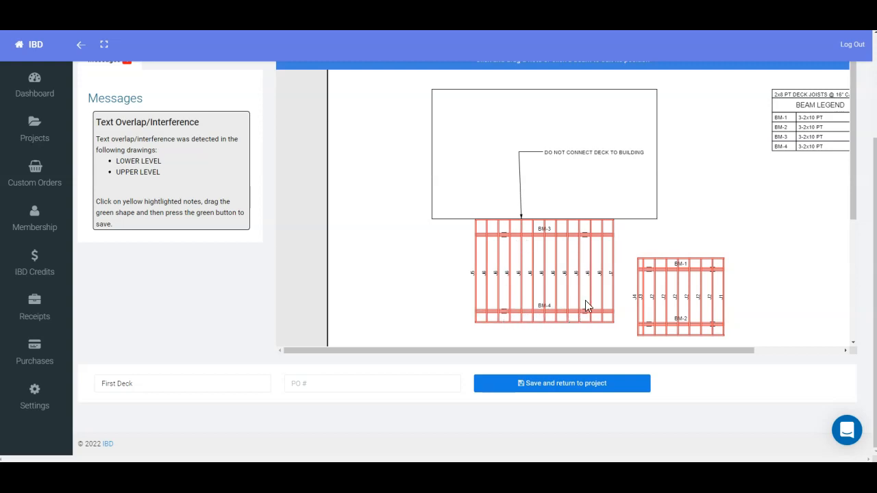
Examine the design messages for the regenerated deck drawings, checking back against the deck options
scroll(295, 240, up, 1)
scroll(222, 217, up, 2)
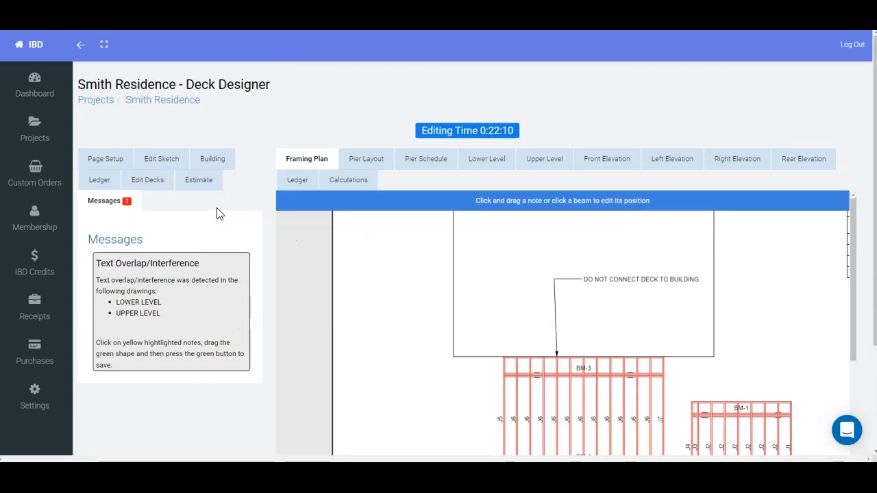
scroll(226, 196, down, 3)
scroll(179, 137, up, 2)
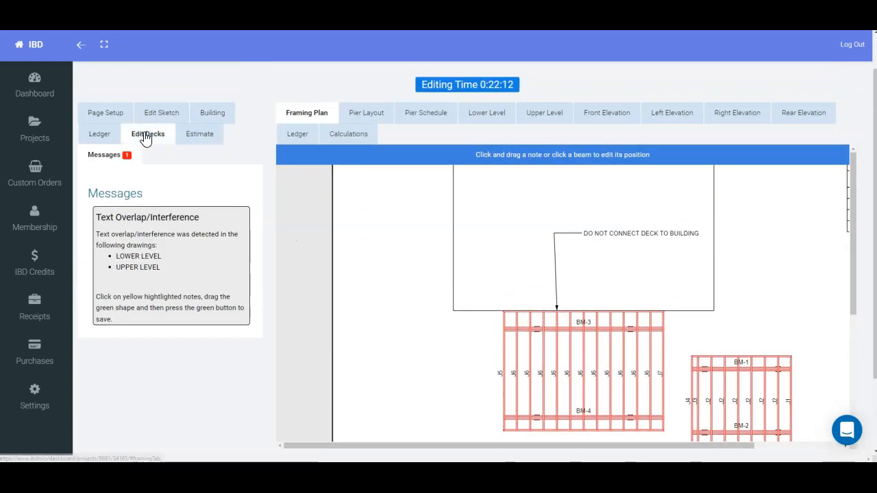
click(145, 135)
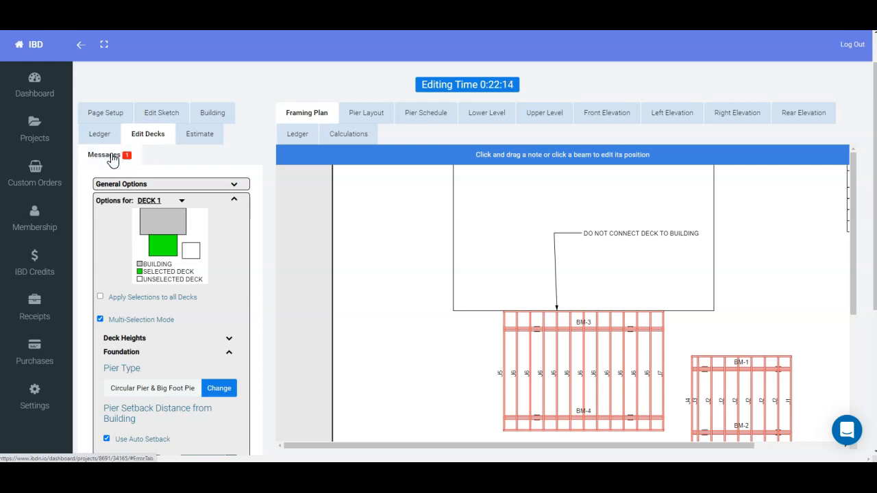
click(110, 156)
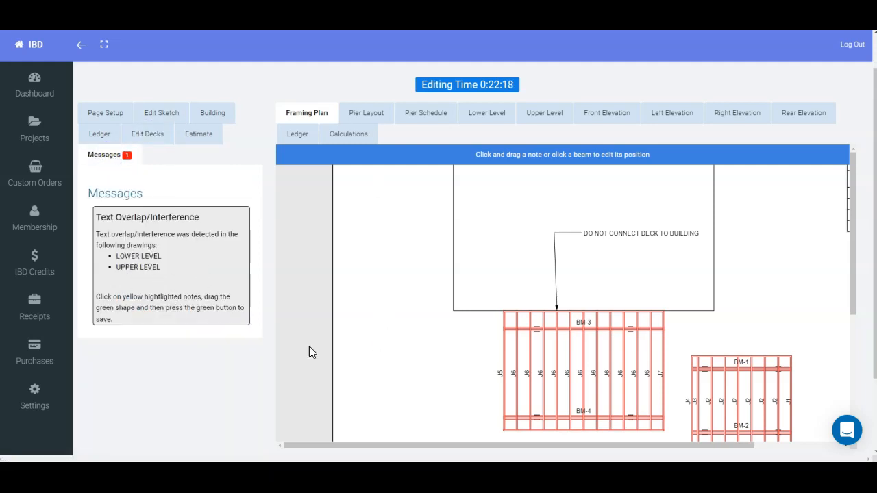
Return to the deck options and examine both decks in the framing plan and Deck 1's foundation settings
click(147, 134)
scroll(439, 278, down, 1)
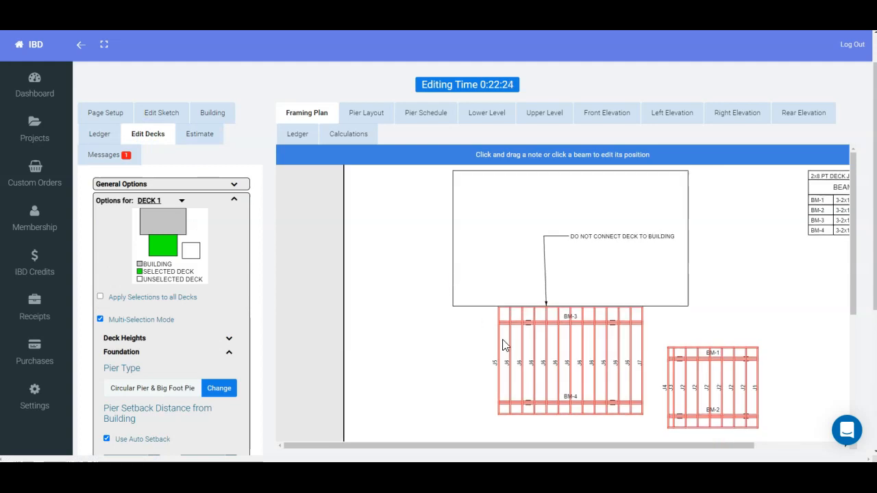
drag(507, 345, 443, 227)
scroll(184, 299, down, 2)
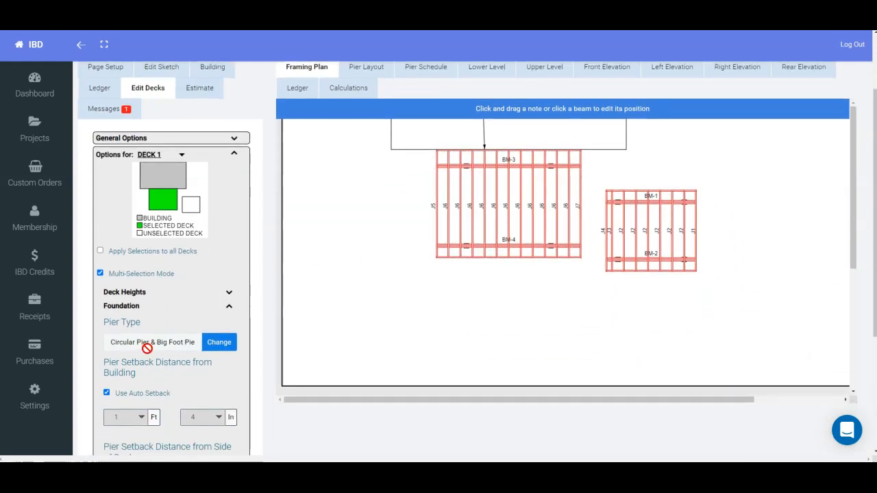
scroll(149, 344, down, 1)
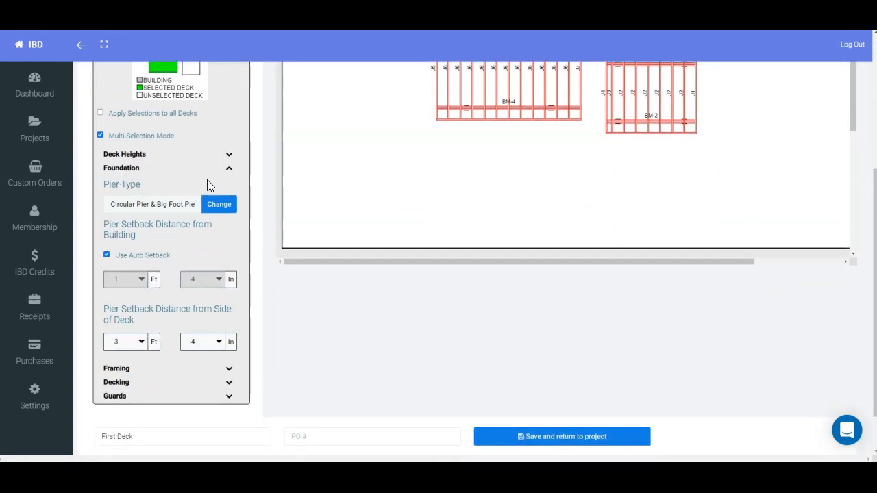
Review the beam type, ply count and lumber size choices in Deck 1's framing options
click(229, 172)
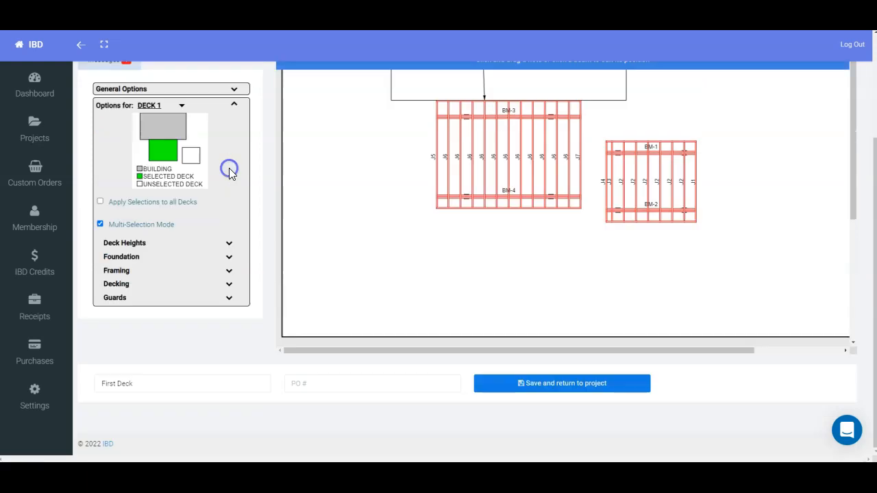
click(118, 272)
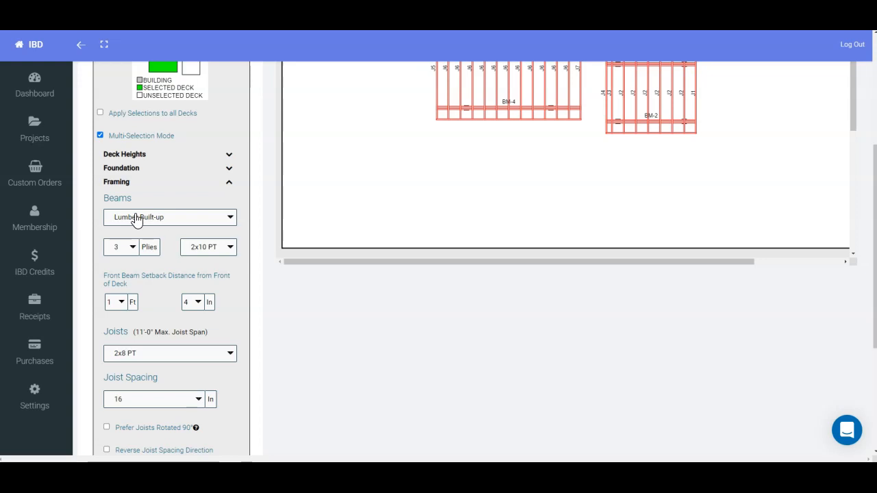
click(170, 218)
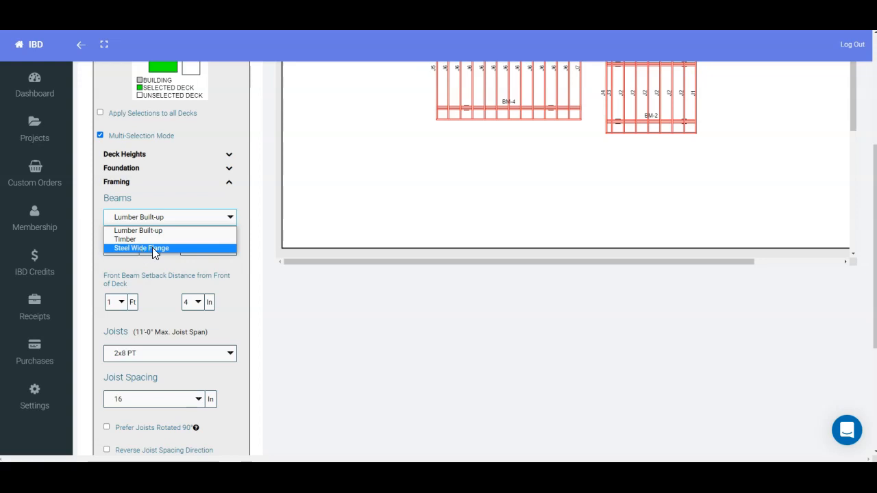
click(178, 190)
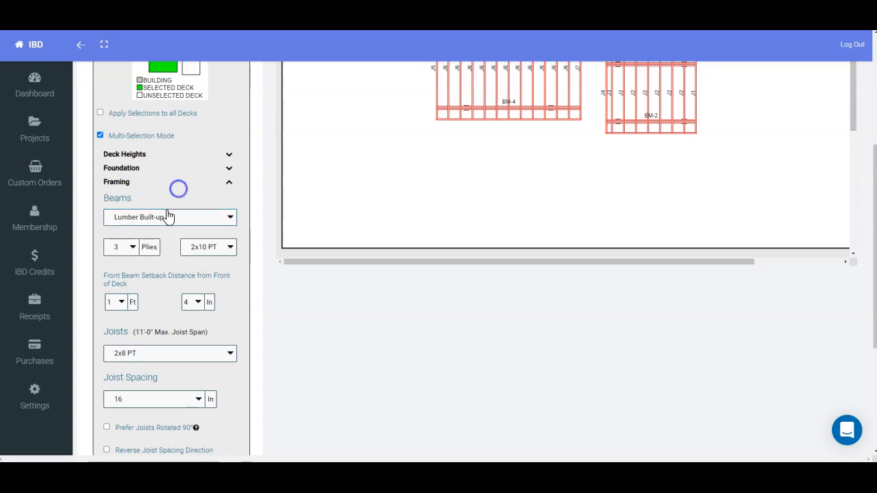
click(132, 248)
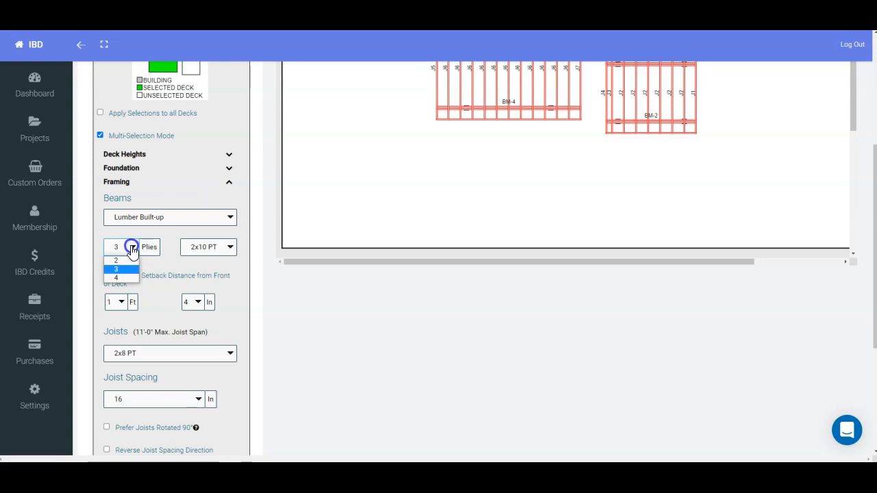
click(185, 230)
click(217, 247)
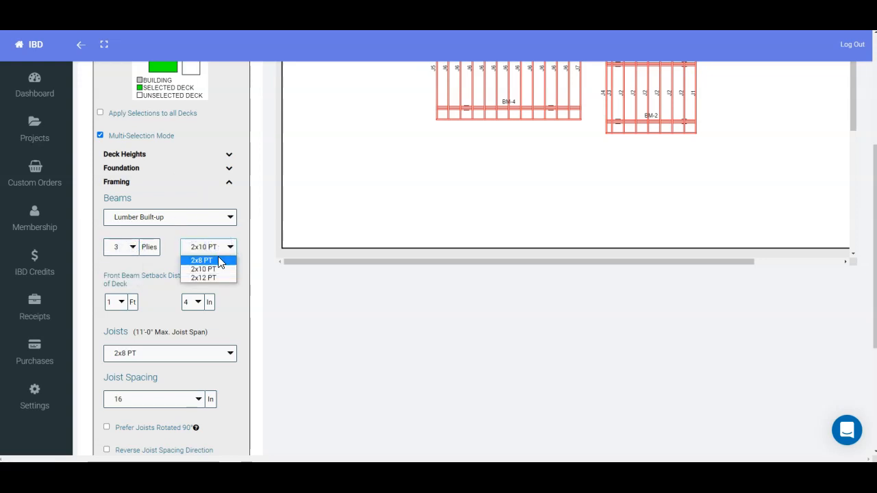
click(199, 200)
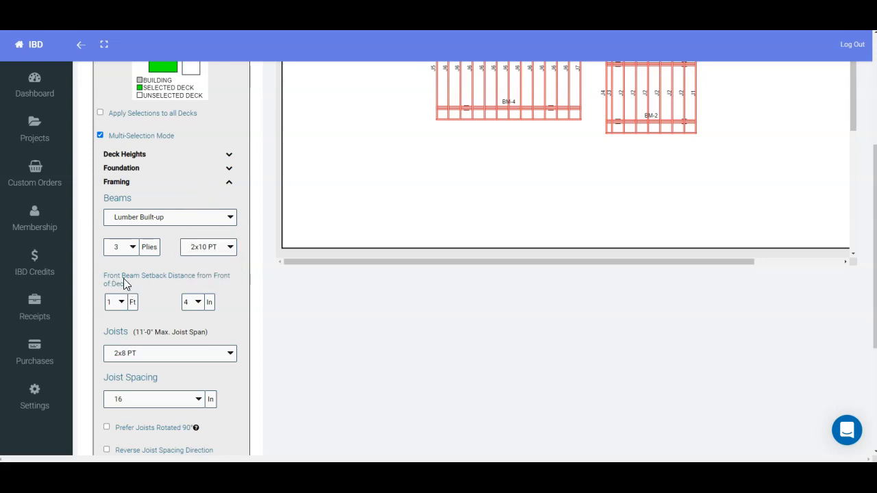
Review Deck 1's front beam setback and the available joist sizes and joist spacings, and compare them with the framing plan
scroll(204, 156, up, 1)
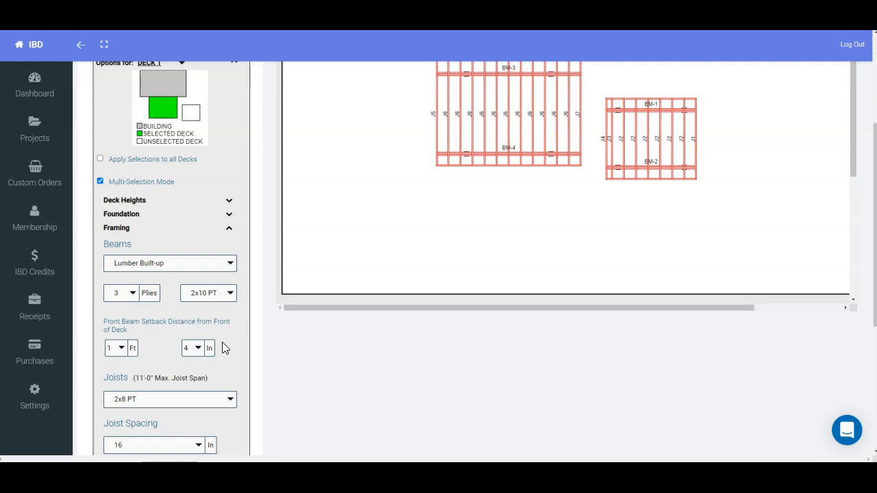
scroll(225, 348, down, 1)
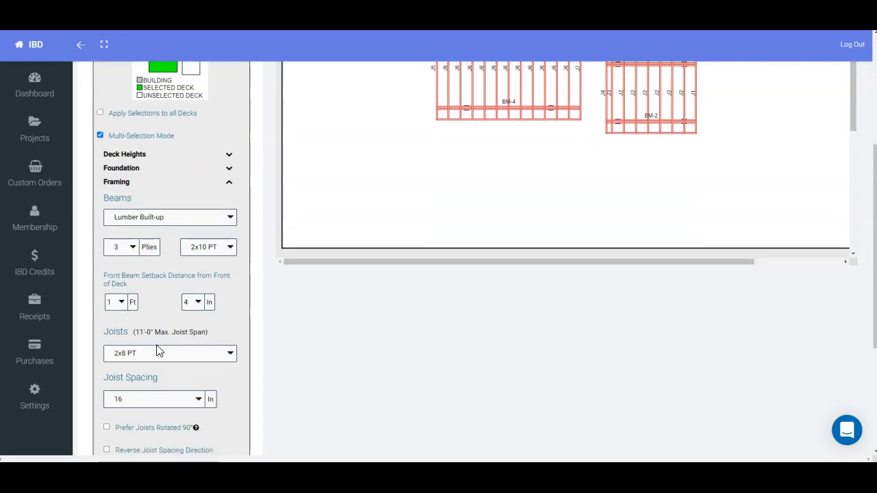
click(127, 355)
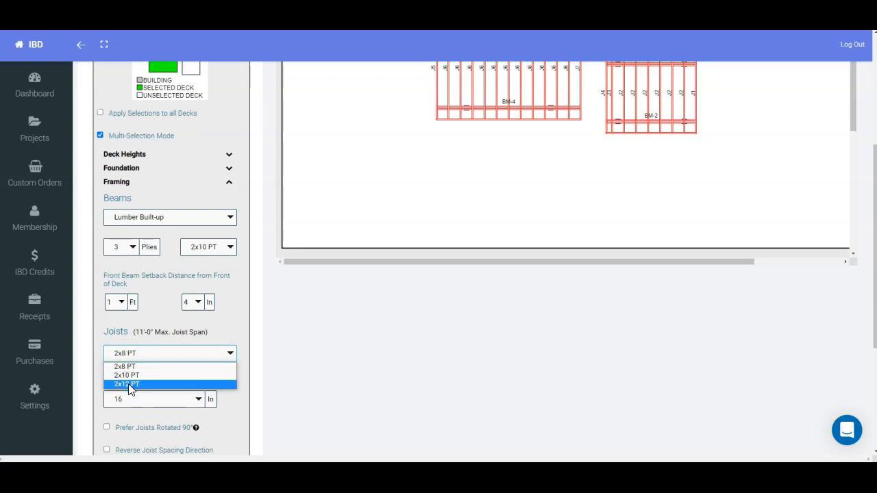
click(222, 323)
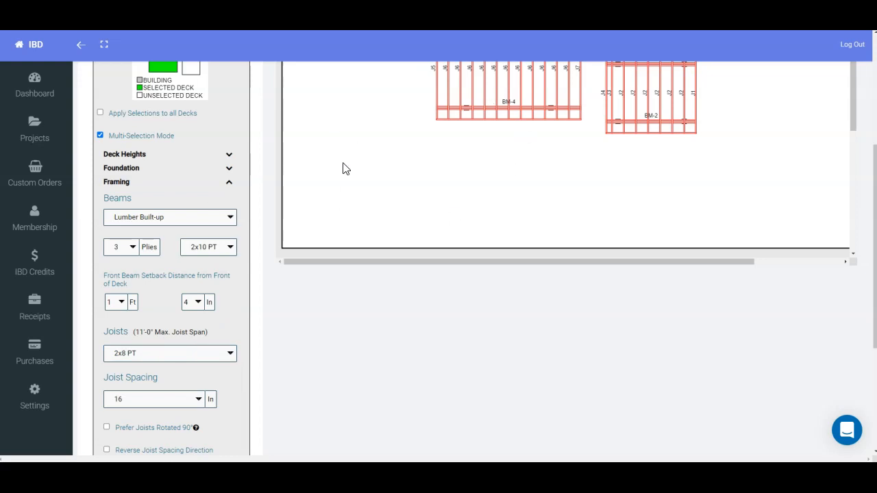
scroll(214, 307, down, 1)
click(126, 354)
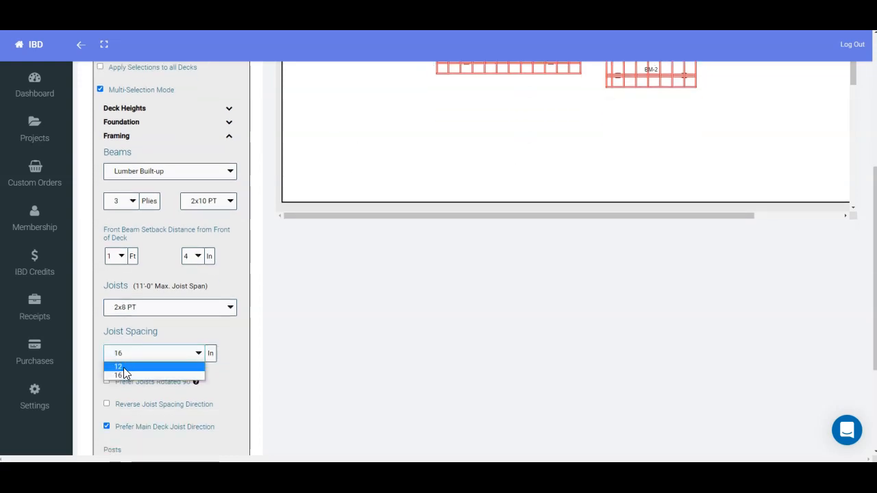
click(218, 331)
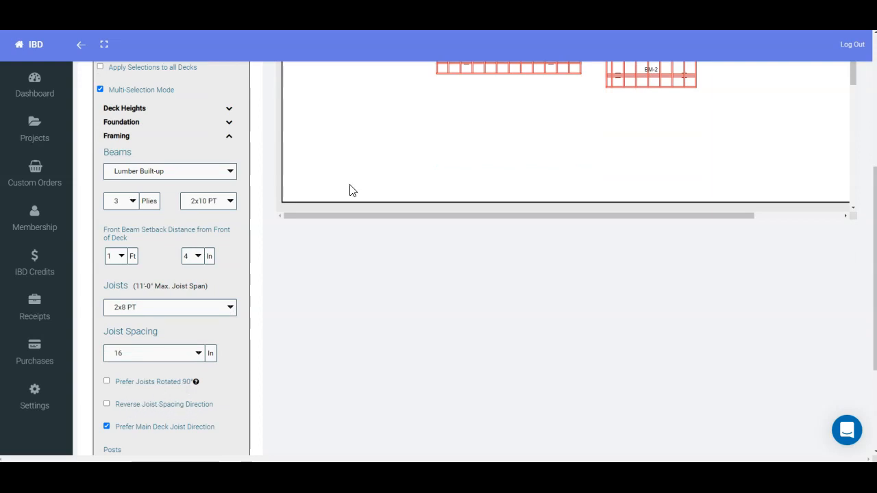
scroll(349, 190, up, 2)
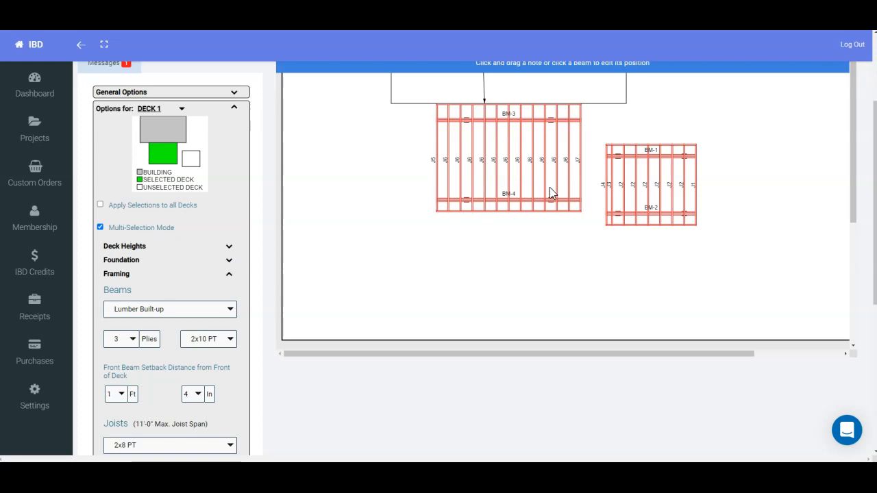
Review Deck 1's joist direction preferences and post size, and collapse the framing options
scroll(185, 259, down, 3)
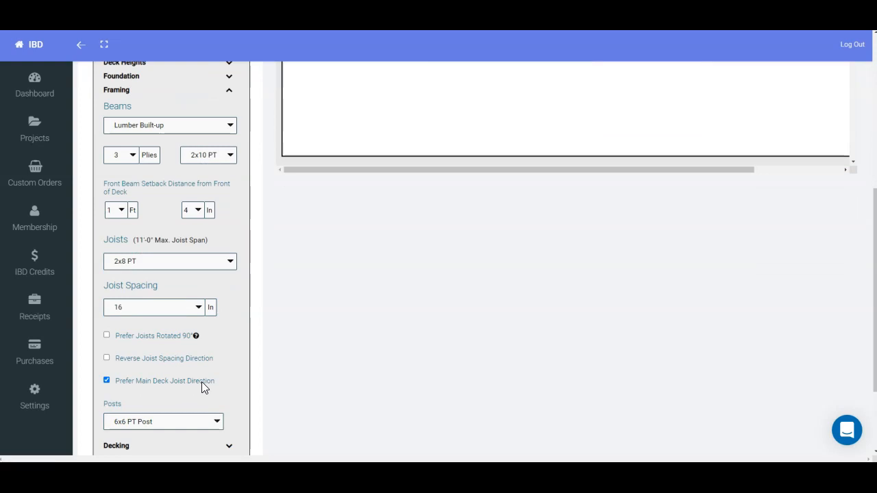
scroll(201, 381, down, 2)
scroll(221, 280, up, 3)
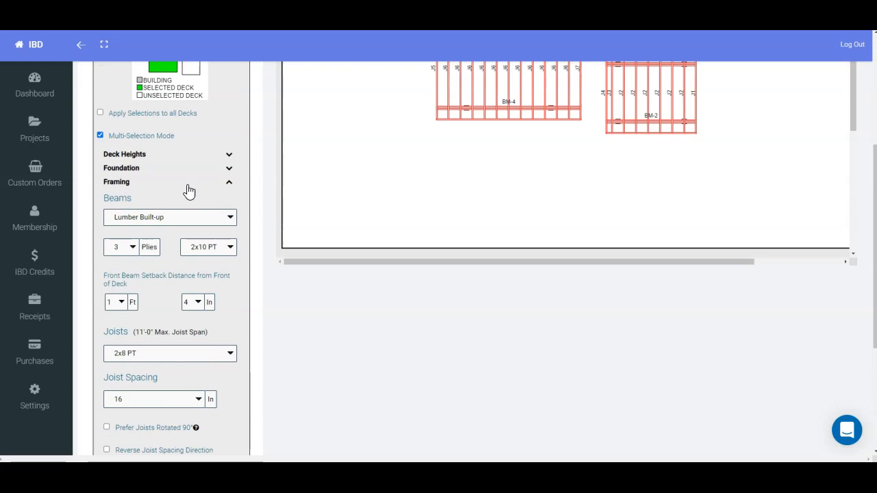
click(229, 182)
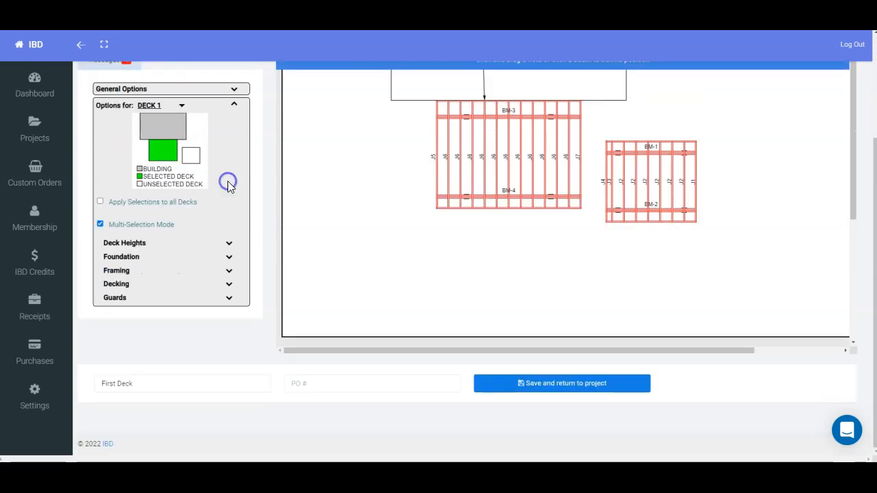
Review Deck 1's decking material choices, deck board spacing, board overhang and picture frame options
click(126, 283)
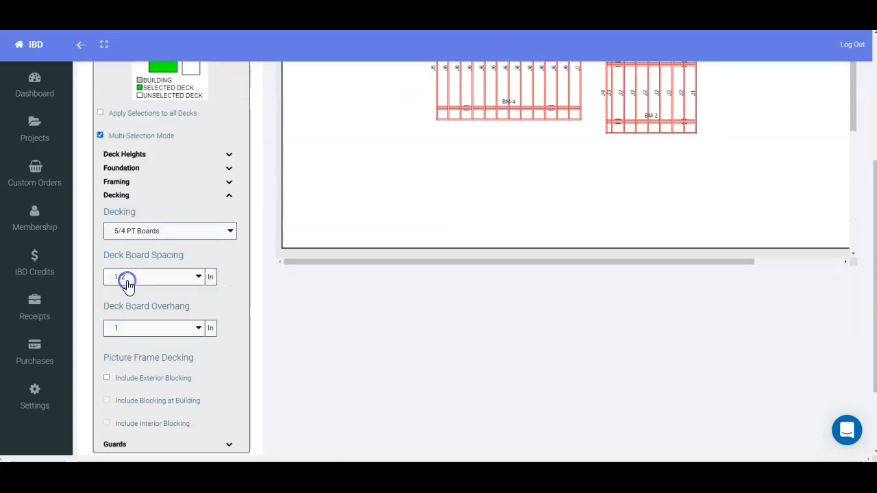
click(125, 230)
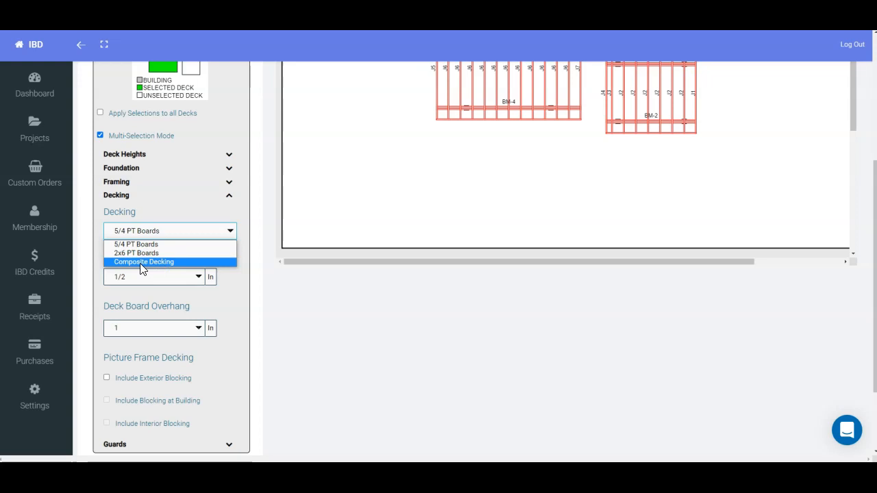
click(196, 204)
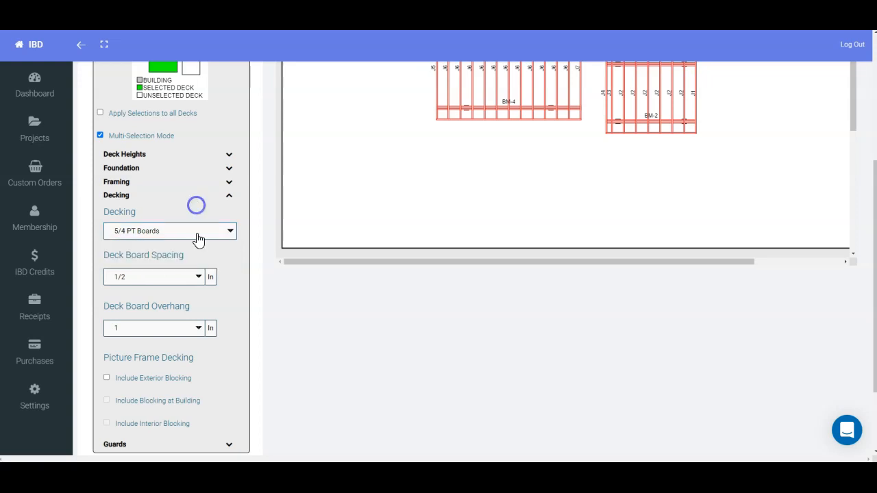
click(131, 276)
click(132, 276)
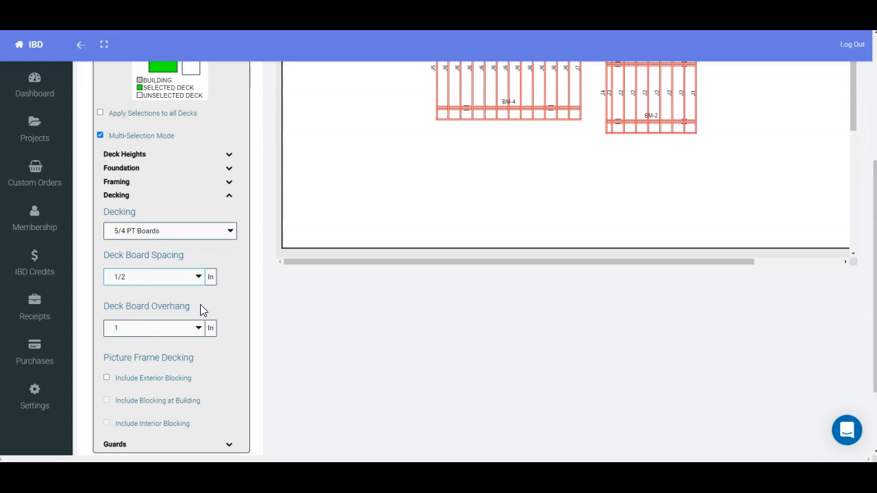
scroll(217, 299, down, 1)
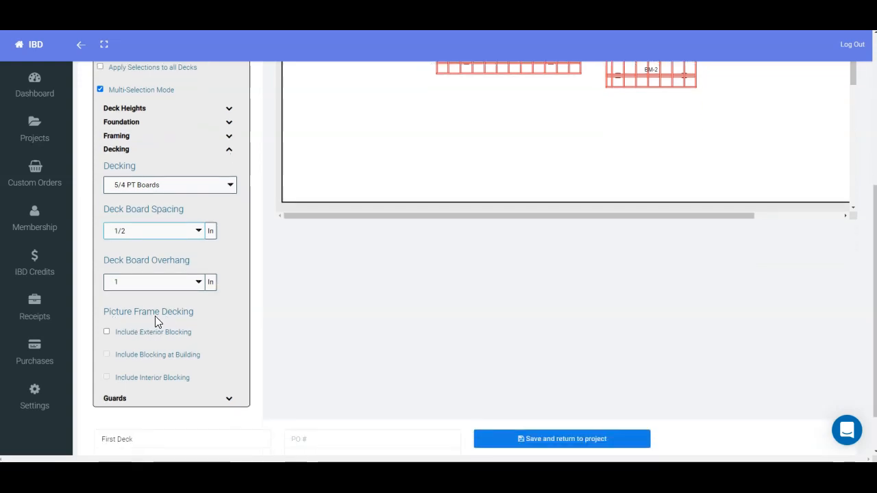
Include exterior blocking for Deck 1's picture frame decking and save the selections
scroll(219, 341, up, 1)
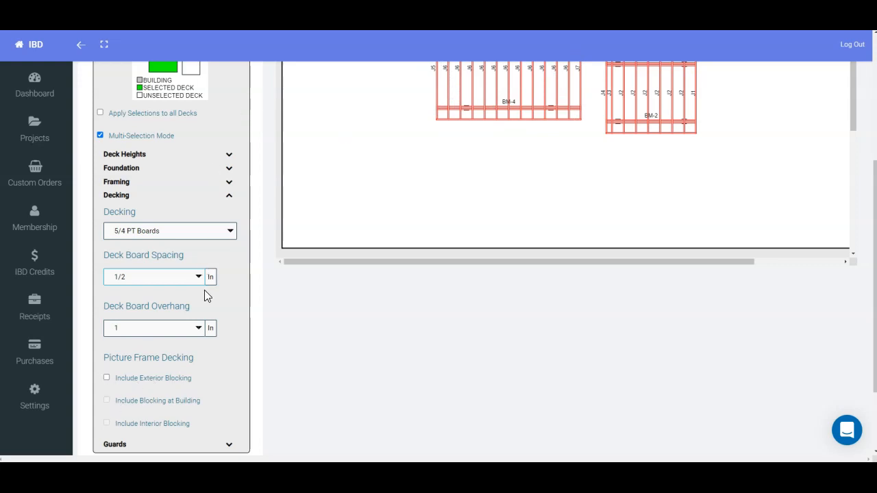
click(107, 378)
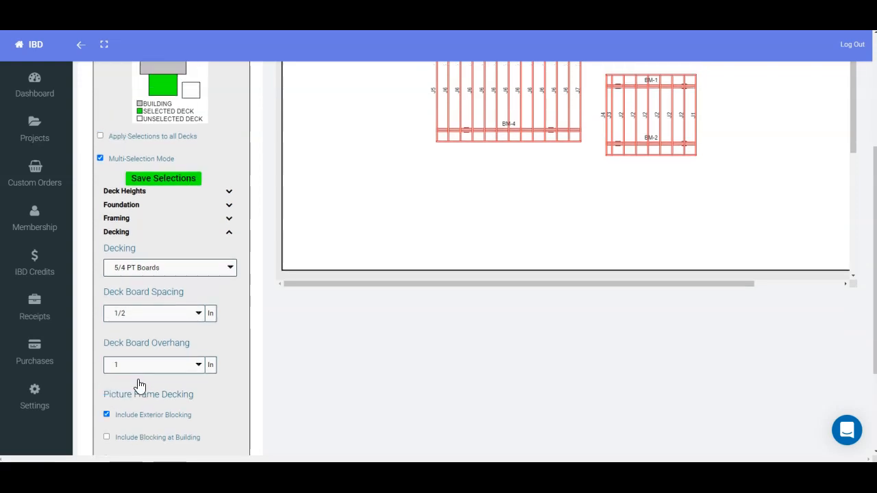
click(170, 200)
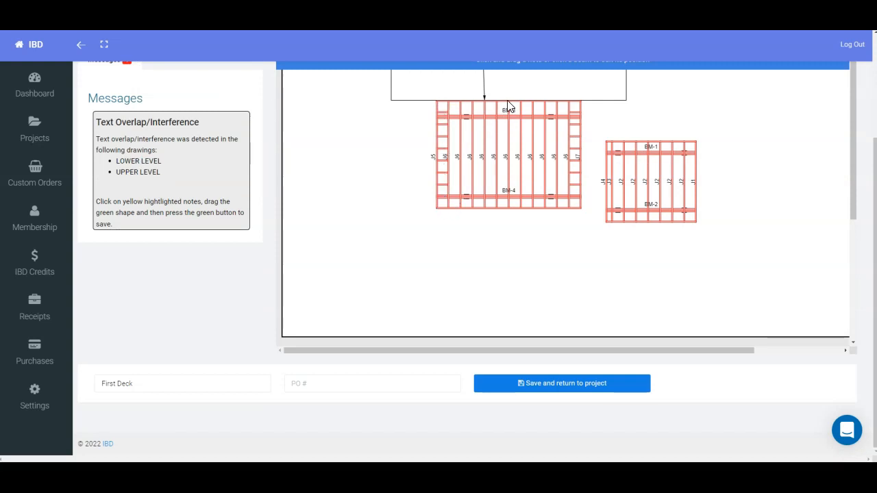
Return to the deck options, include interior blocking for Deck 1's picture frame decking at 4 ft spacing, and save the selections
scroll(162, 159, up, 3)
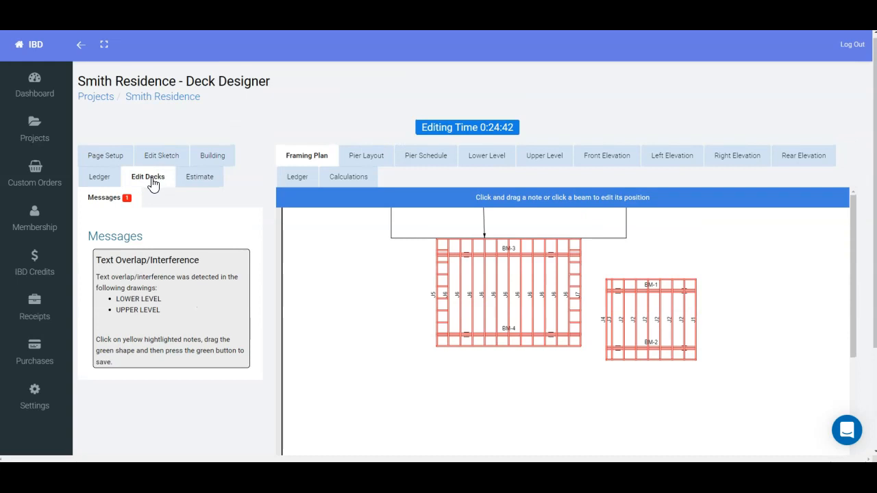
click(151, 180)
scroll(164, 249, down, 3)
scroll(166, 307, down, 2)
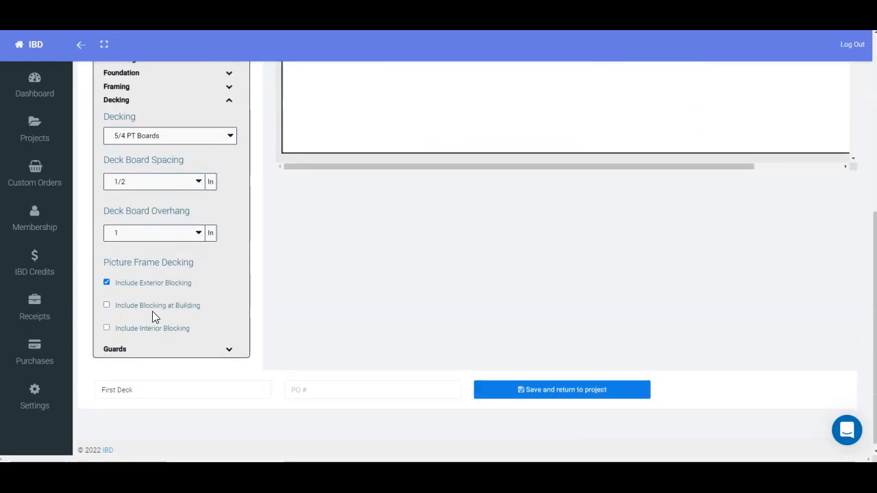
scroll(168, 297, up, 4)
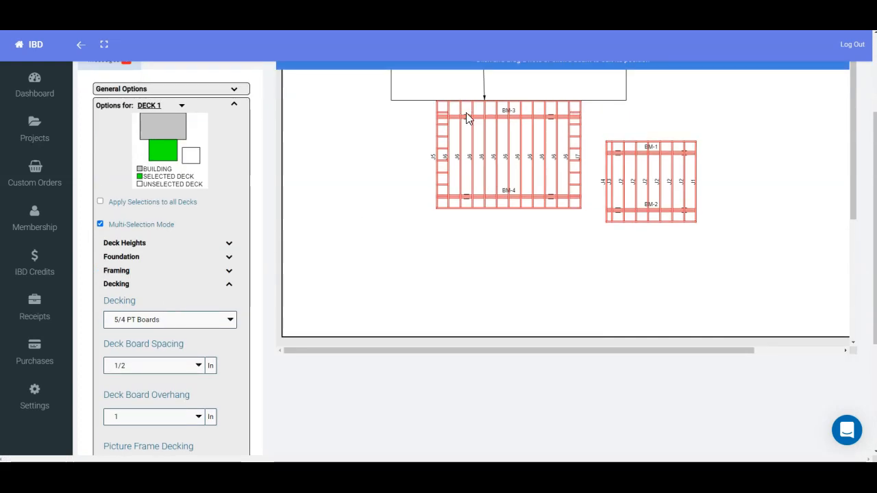
scroll(172, 353, down, 3)
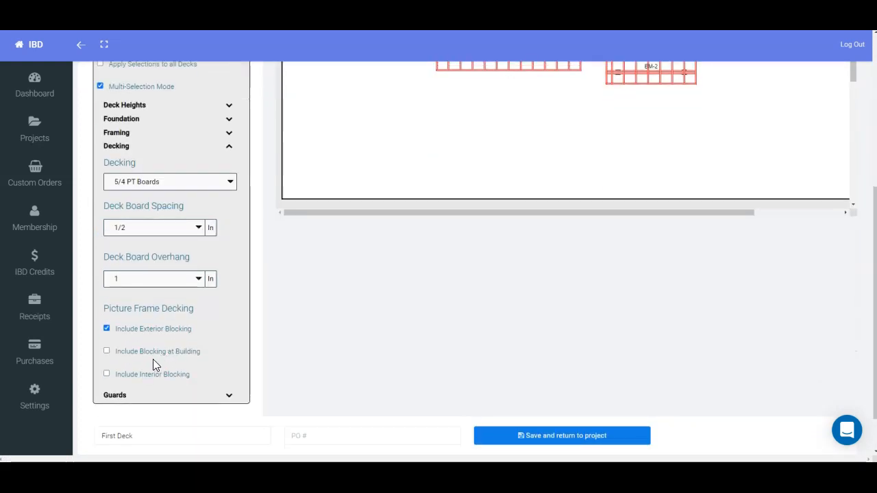
click(107, 373)
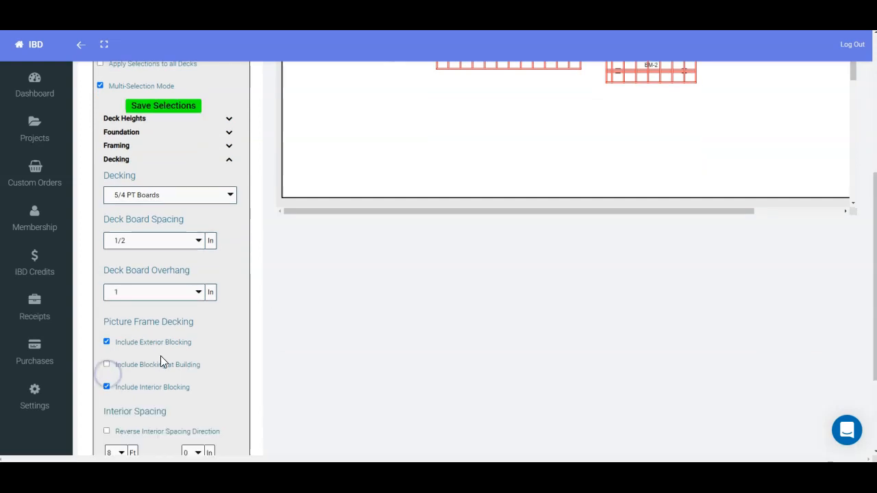
scroll(162, 360, down, 3)
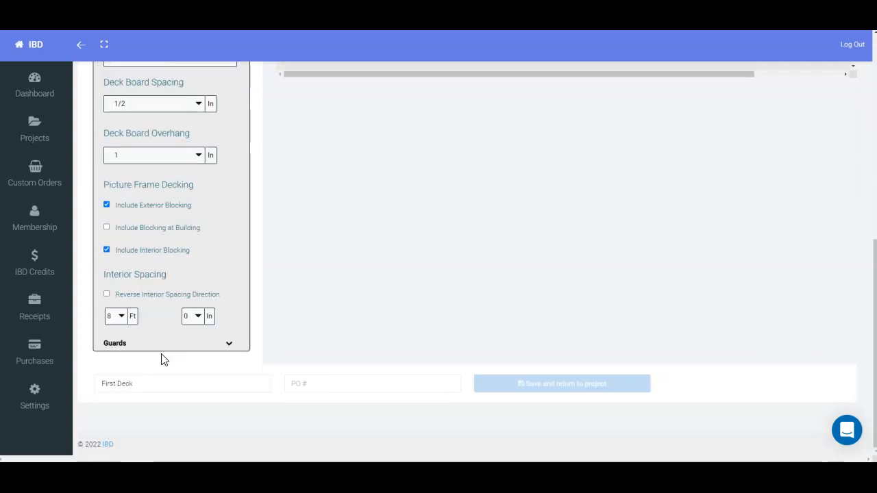
click(120, 317)
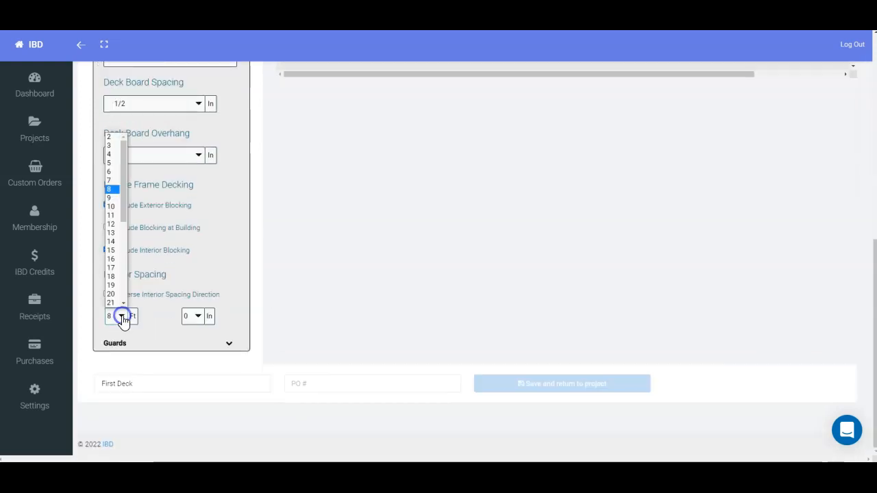
click(114, 156)
scroll(149, 307, up, 5)
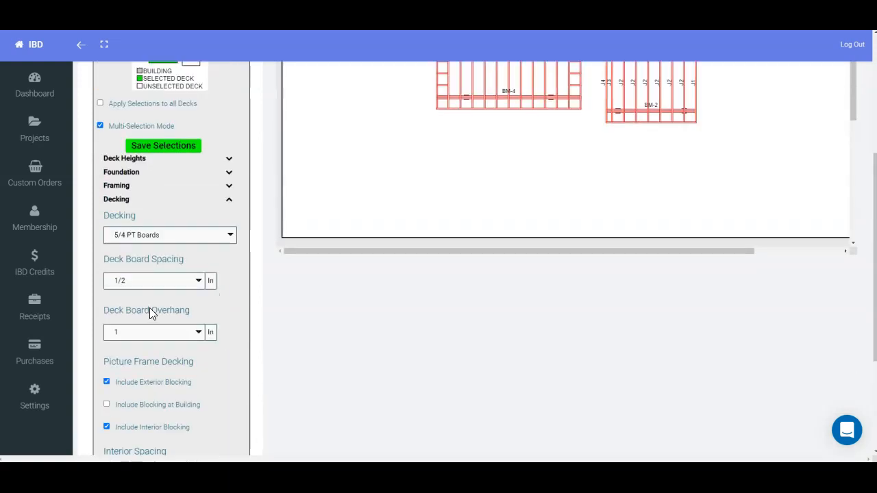
click(163, 199)
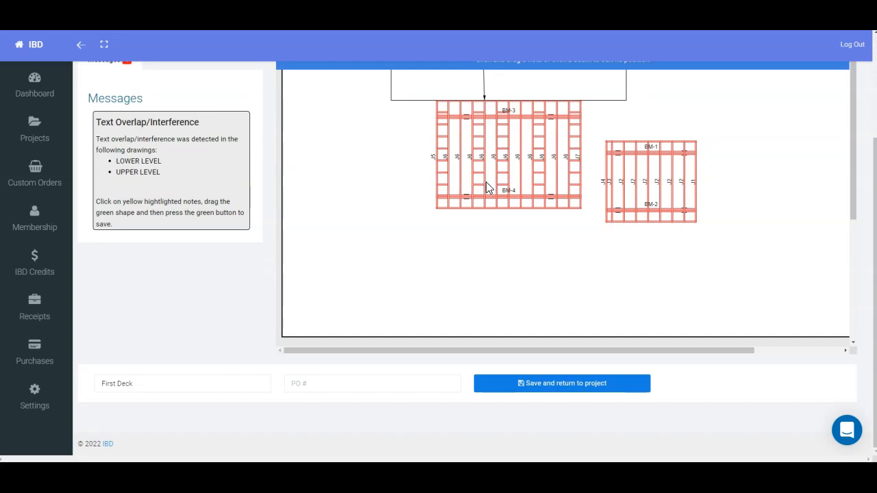
Return to the deck options and review Deck 1's available guard types and the guard removal option
scroll(233, 233, up, 2)
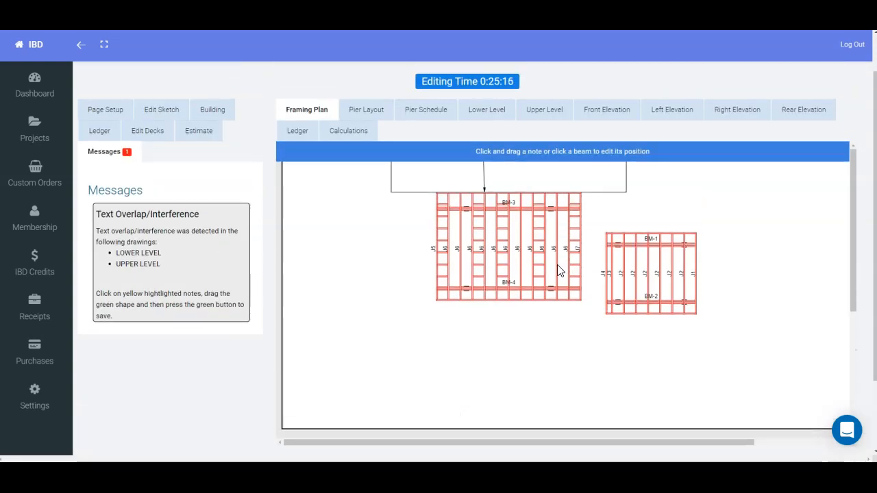
click(147, 131)
scroll(175, 220, down, 5)
scroll(175, 222, down, 3)
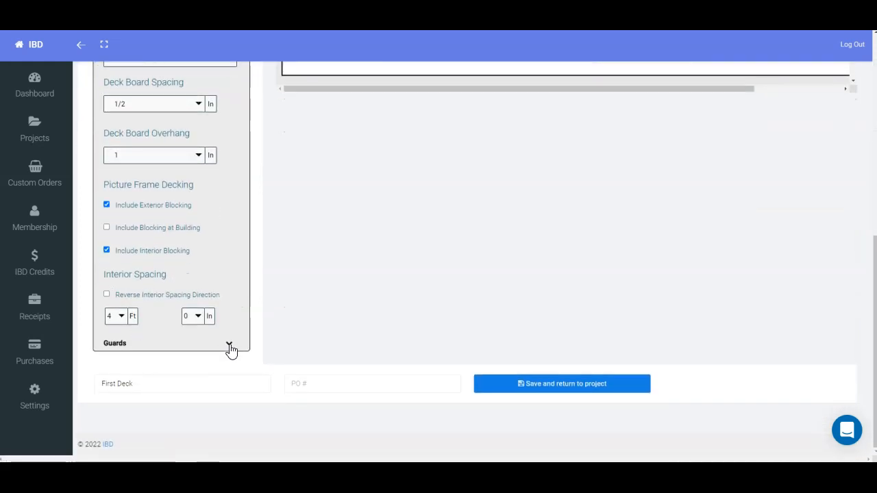
click(230, 346)
scroll(218, 348, down, 2)
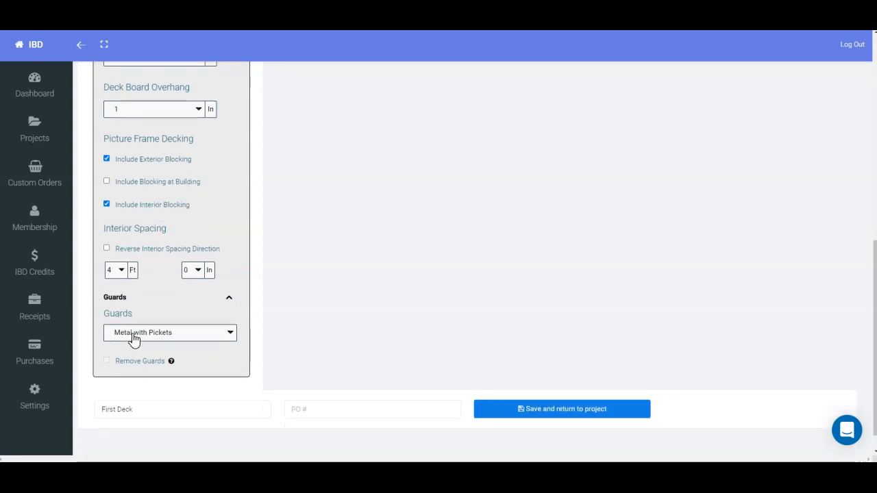
click(134, 334)
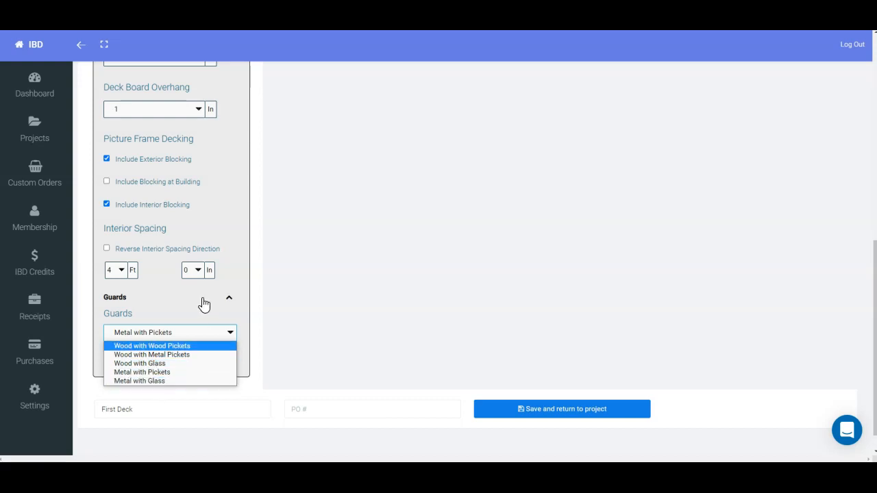
click(233, 280)
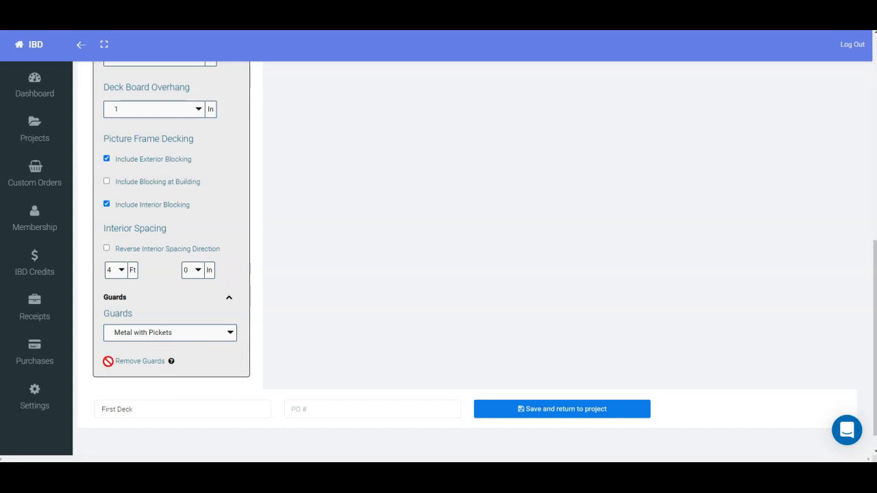
mouse_move(171, 362)
Switch the deck being edited between Deck 1 and Deck 2, ending on Deck 2, and look over its options
scroll(186, 358, up, 10)
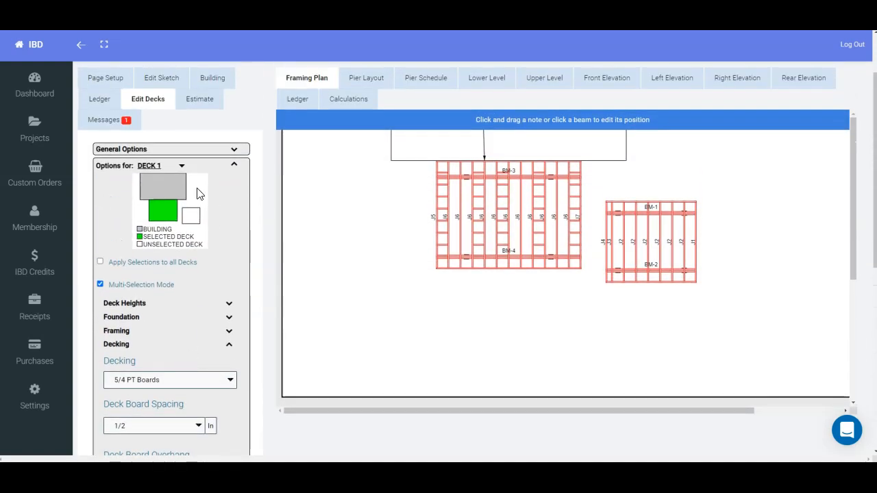
click(162, 169)
click(155, 186)
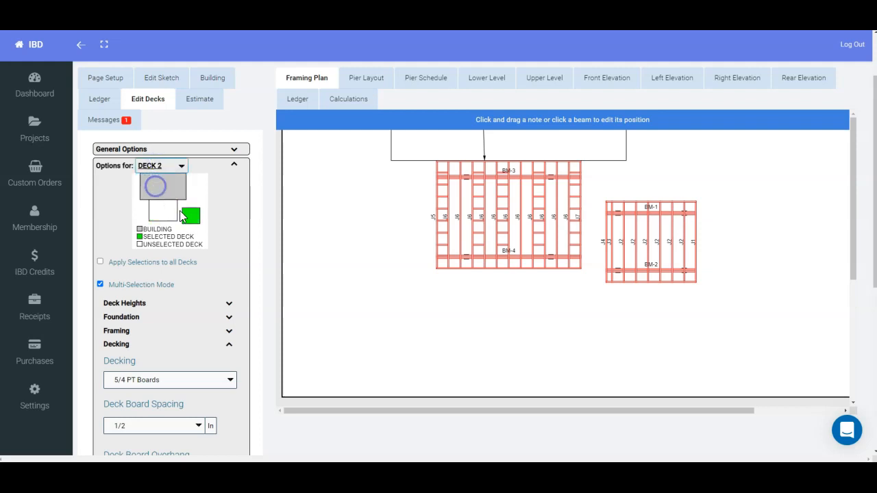
click(163, 211)
click(190, 218)
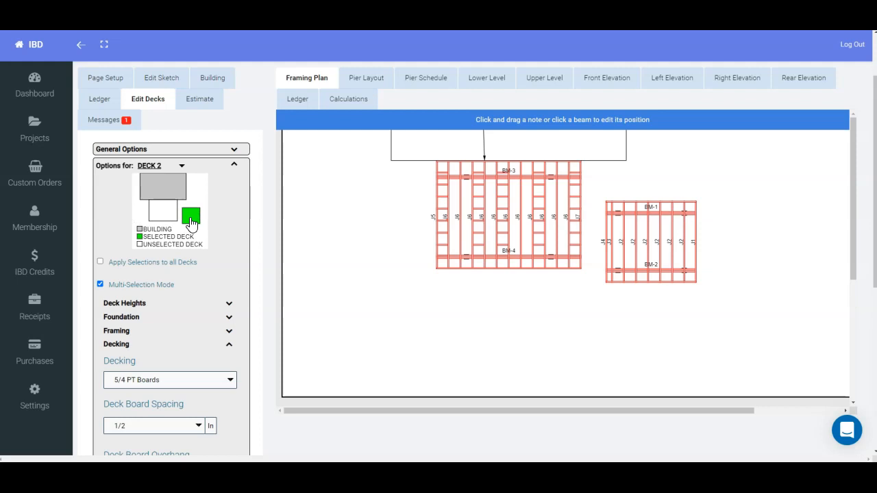
scroll(158, 308, down, 2)
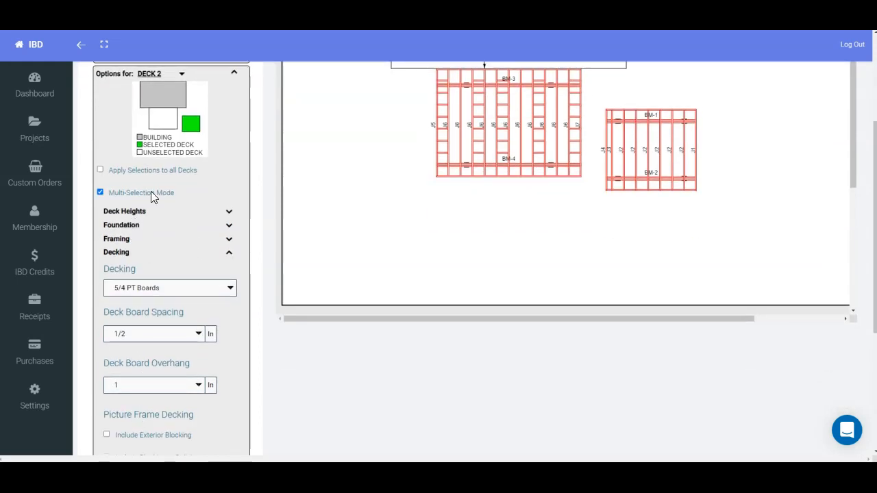
scroll(146, 249, up, 2)
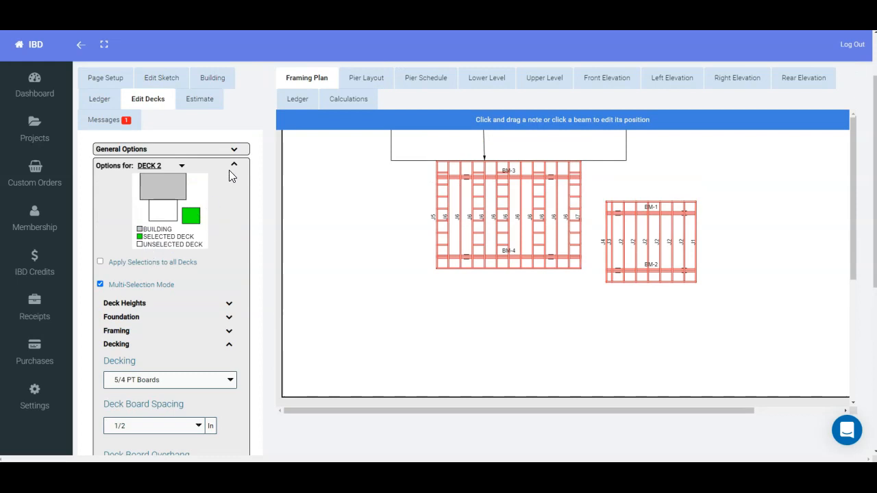